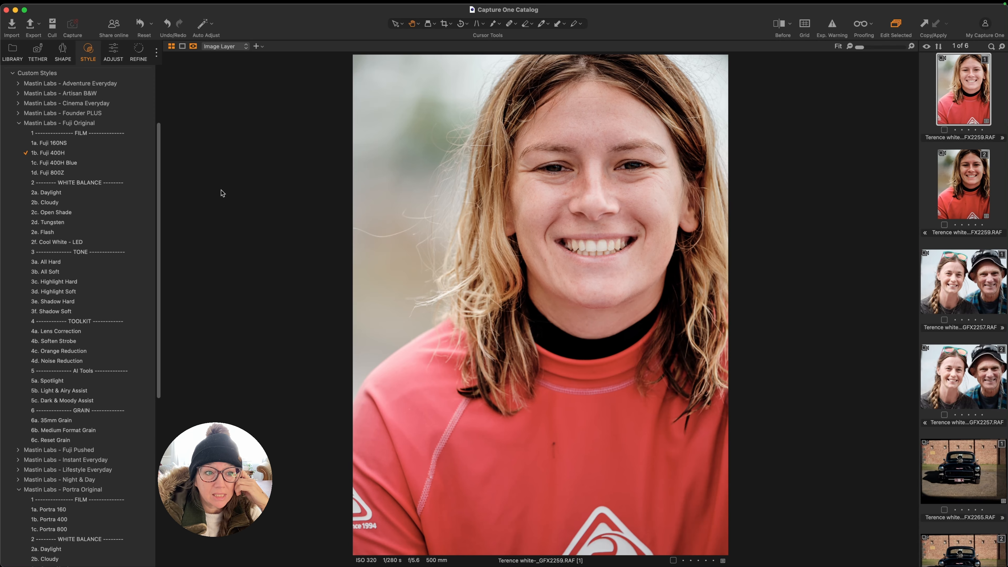
Step: Compare the adjustment values of the two surfer portrait variants and set the second variant's exposure to 0.8
click(125, 56)
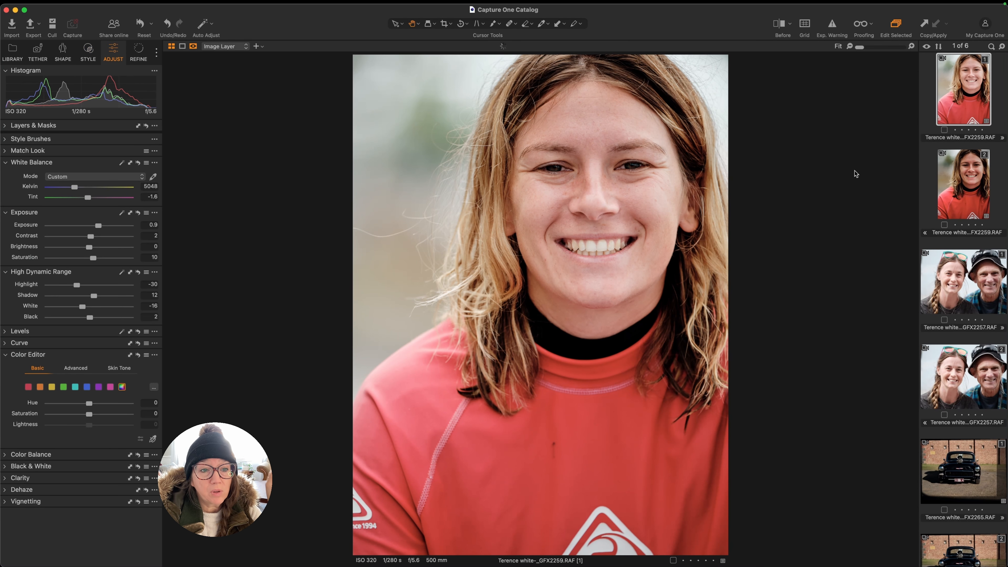
click(973, 182)
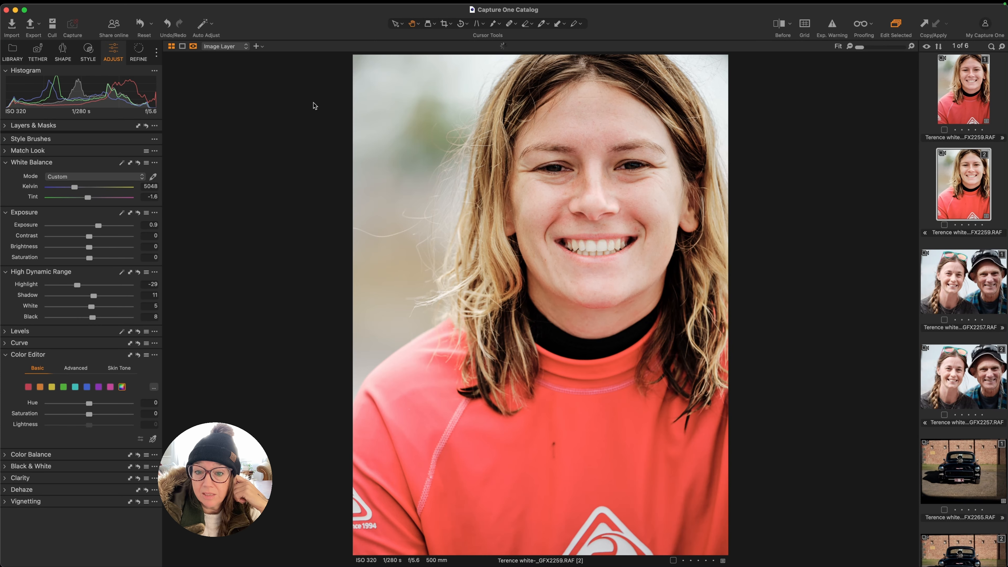
click(976, 97)
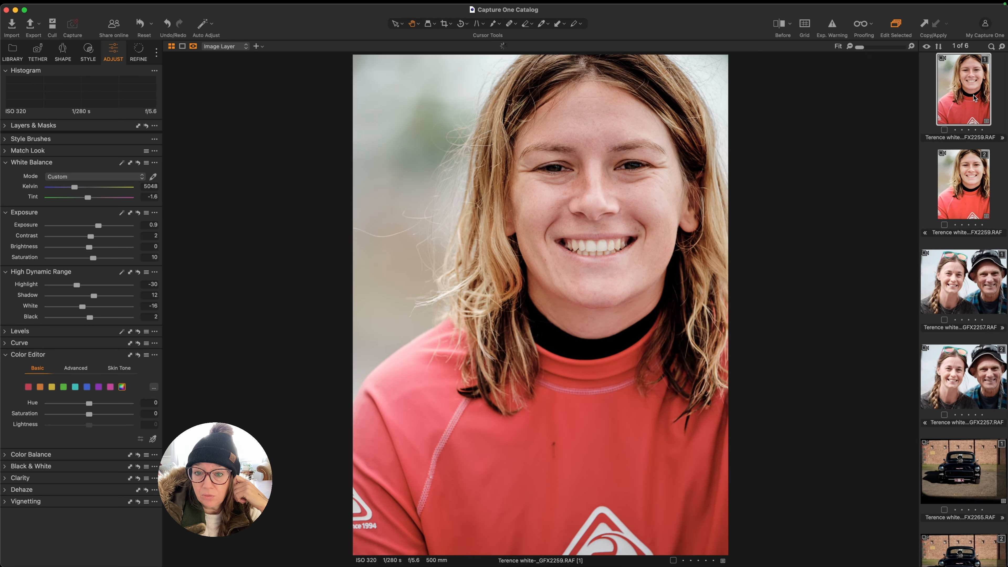
click(960, 176)
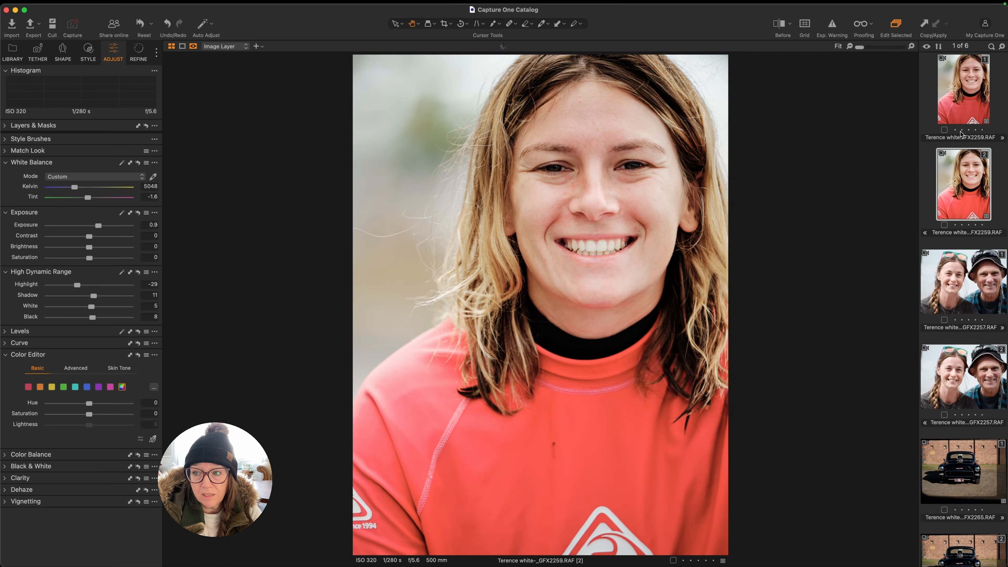
click(959, 91)
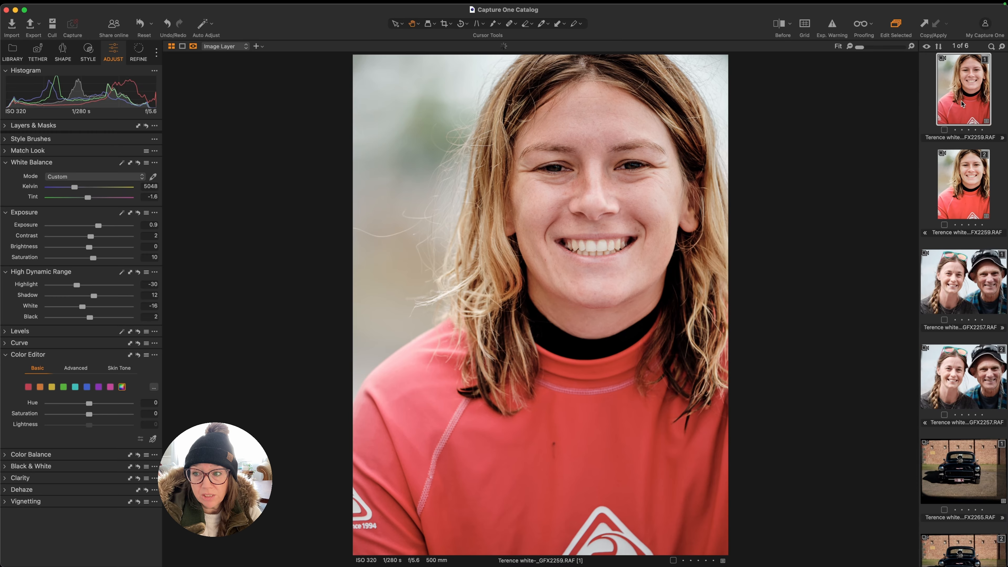
click(966, 190)
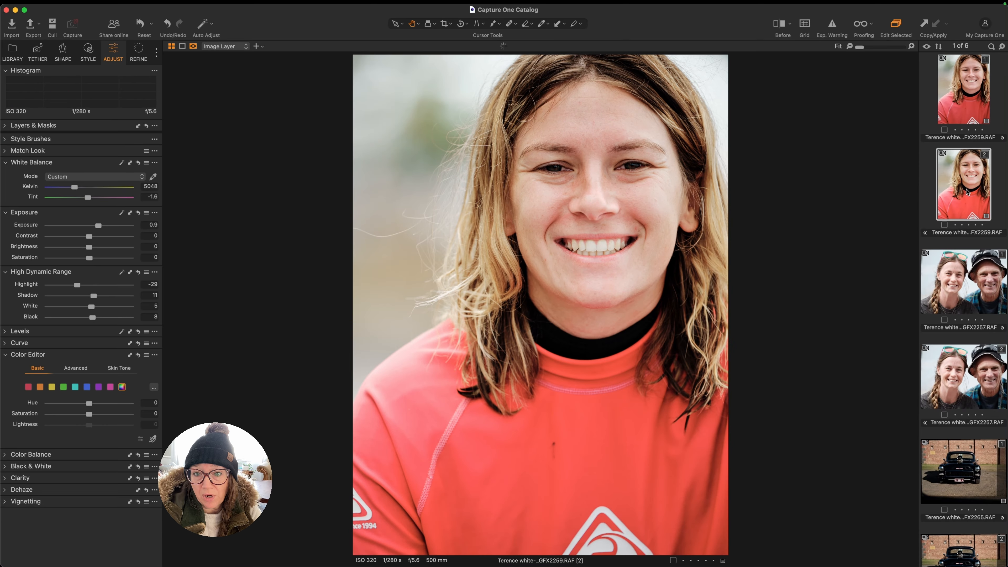
click(148, 226)
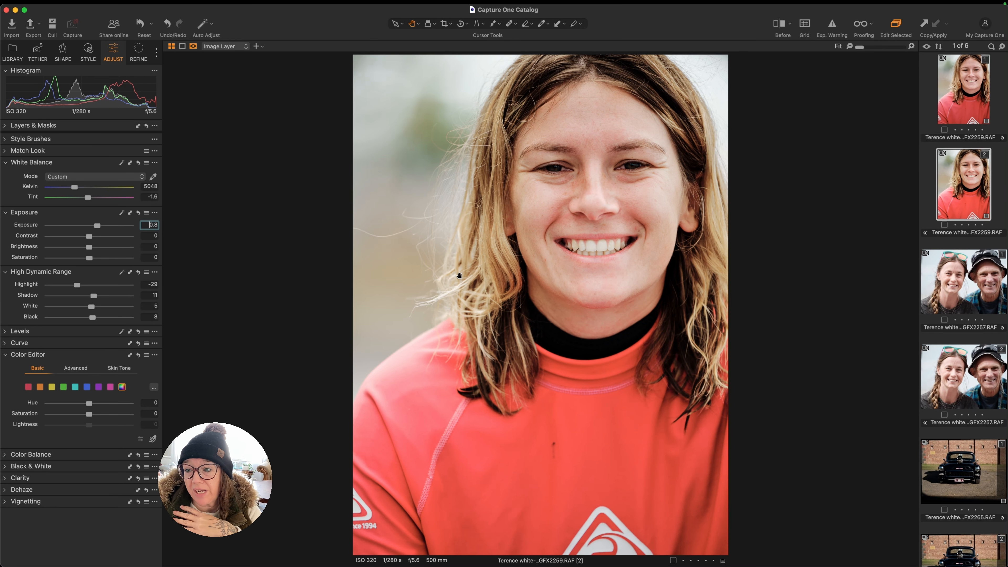
Step: Apply the Mastin Labs Fuji Original style 1b. Fuji 400H to the first variant of the couple photo
click(962, 280)
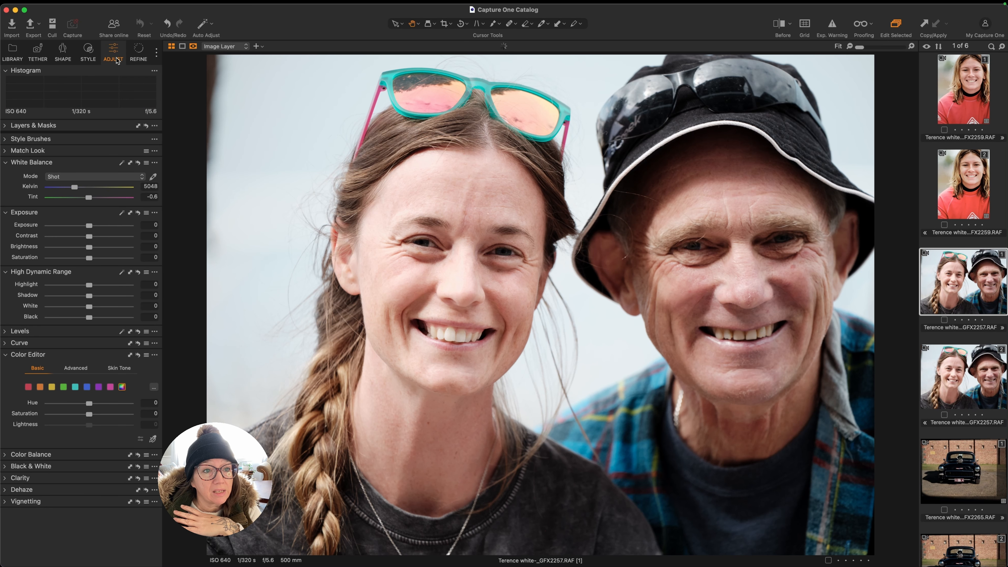
click(83, 48)
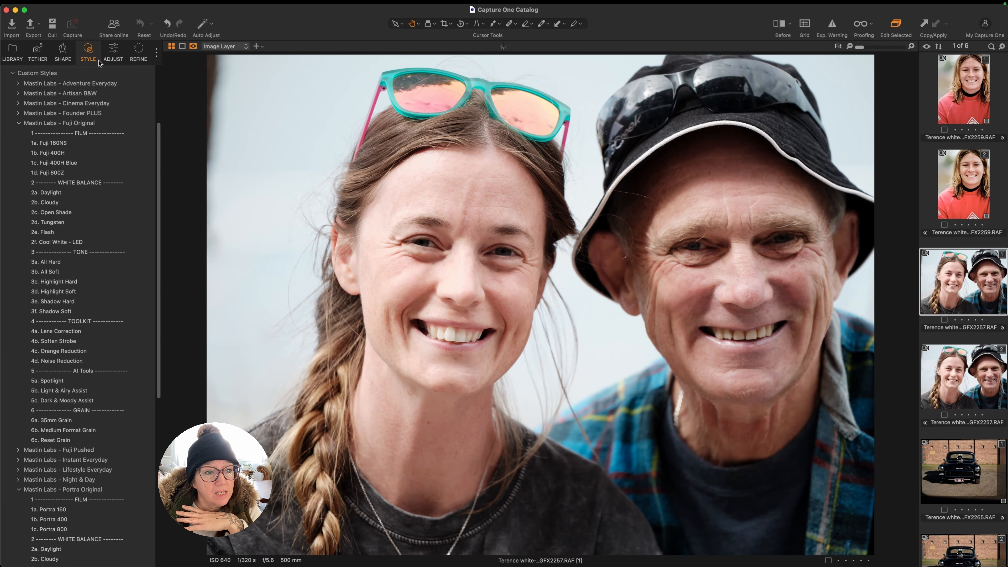
click(61, 154)
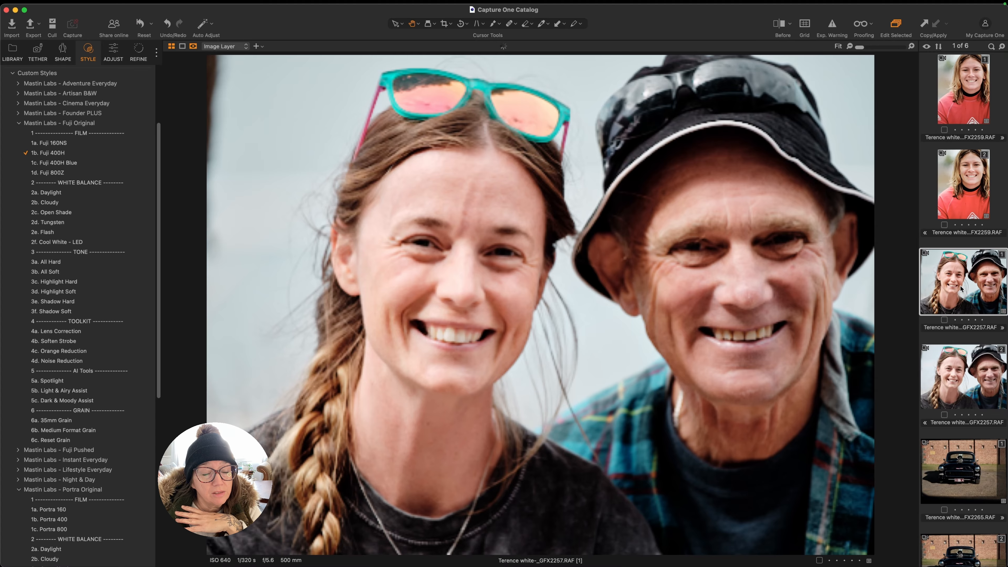
Step: Apply the Mastin Labs Portra Original style 1b. Portra 400 to the second variant of the couple photo
click(961, 373)
scroll(66, 317, down, 5)
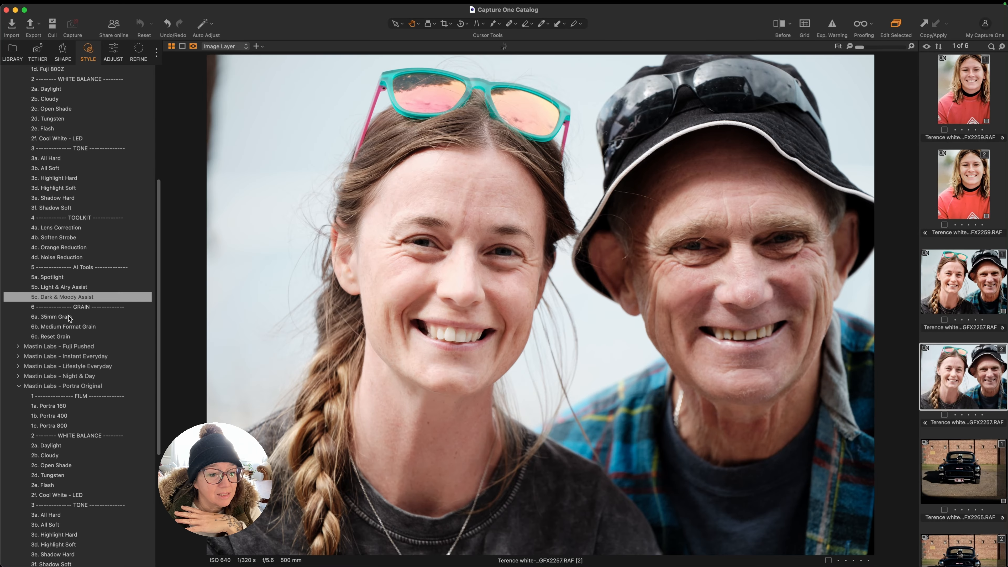
click(65, 362)
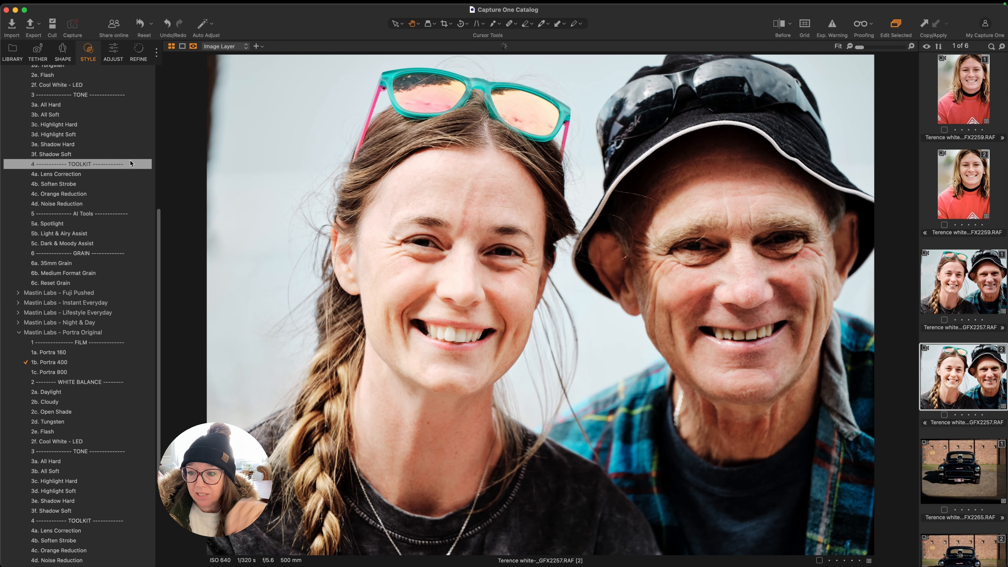
Step: Set the exposure to 0.2 and the white balance to 5123 Kelvin on the couple photo's Fuji 400H variant
scroll(130, 160, up, 10)
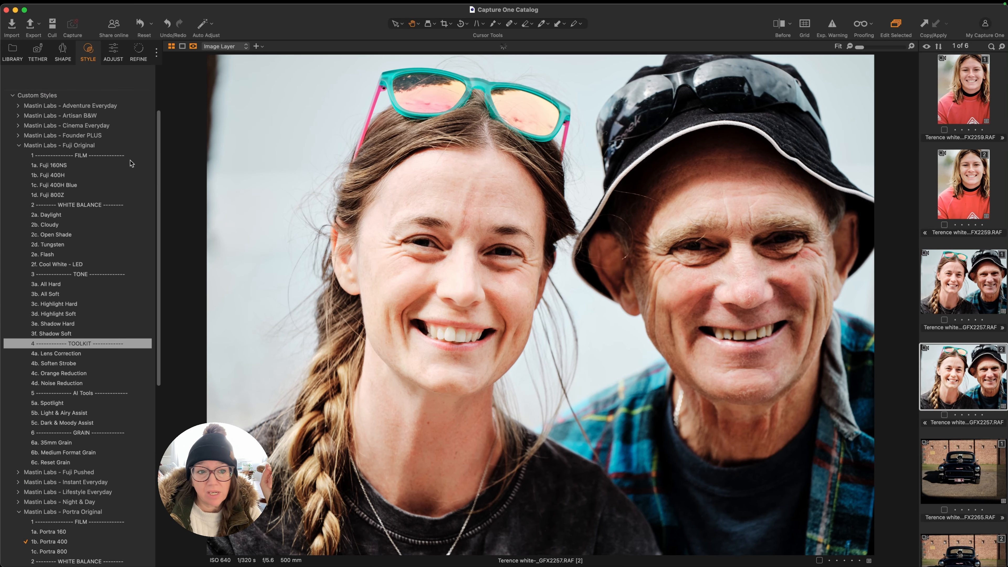
click(112, 55)
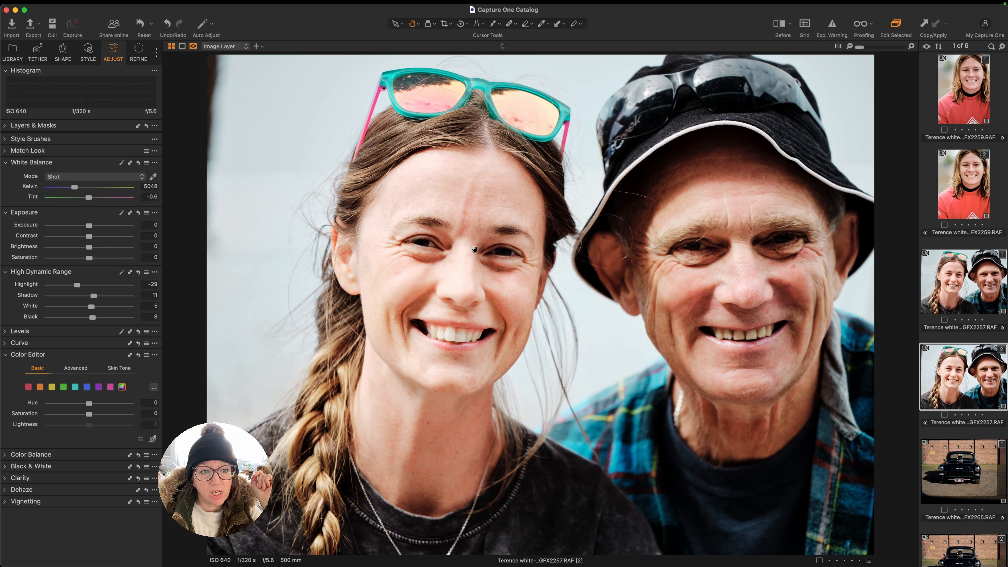
click(975, 279)
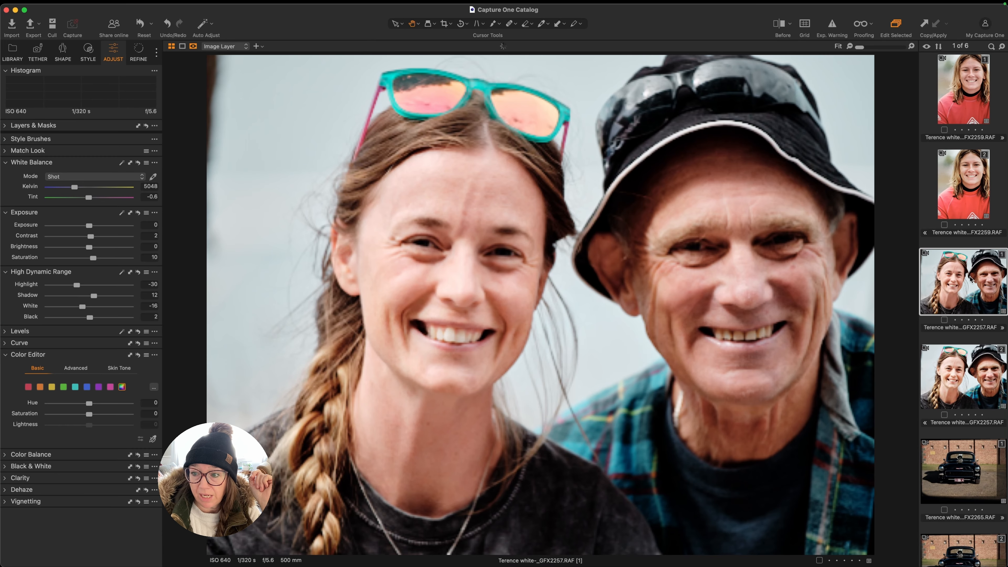
key(Up)
key(Up)
key(Up)
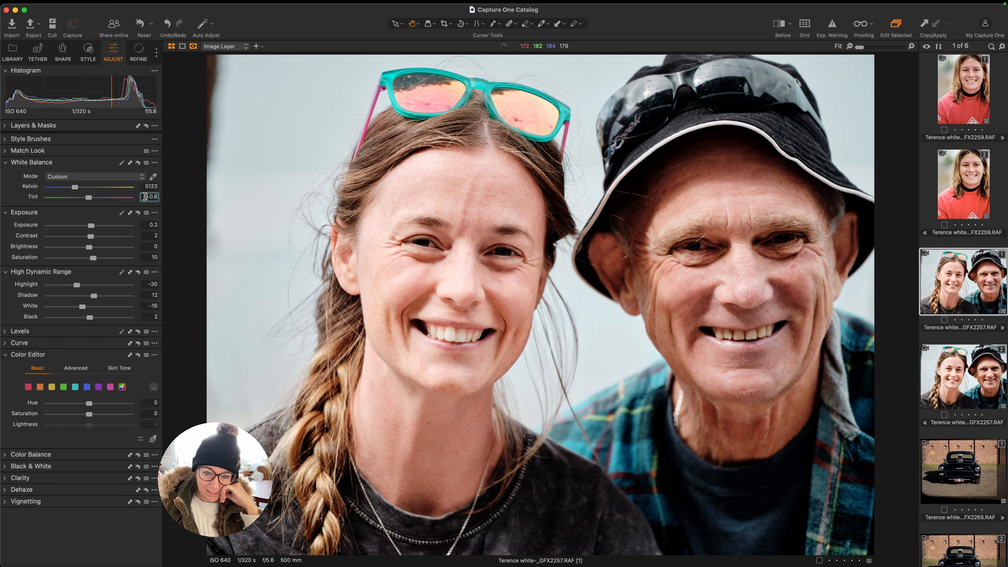
Step: Try a white balance tint of -0.1 on the couple photo's Fuji 400H variant and return it to -0.6
key(Up)
key(Up)
key(Up)
key(Up)
key(Up)
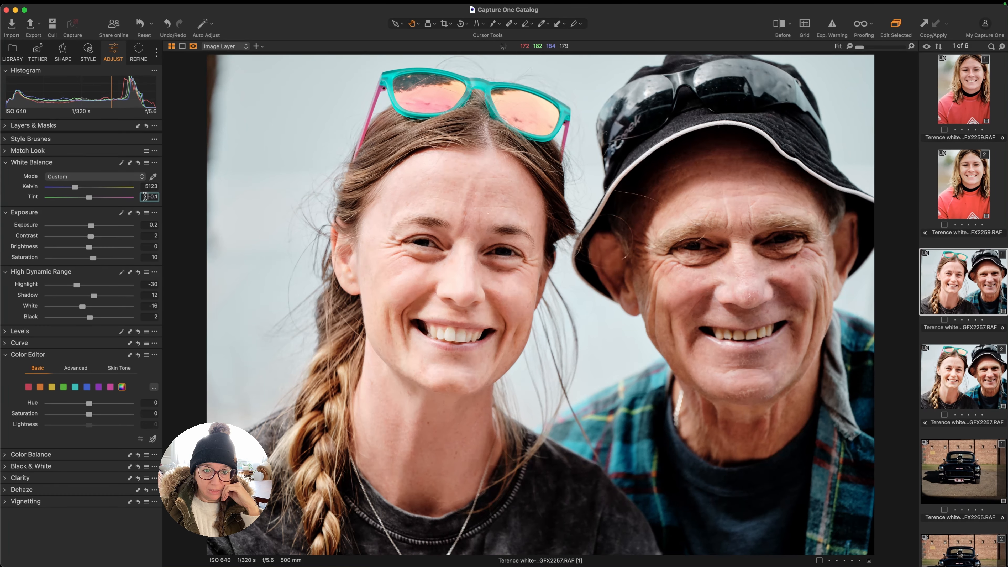
key(Down)
key(Down)
key(Down)
key(Down)
key(Down)
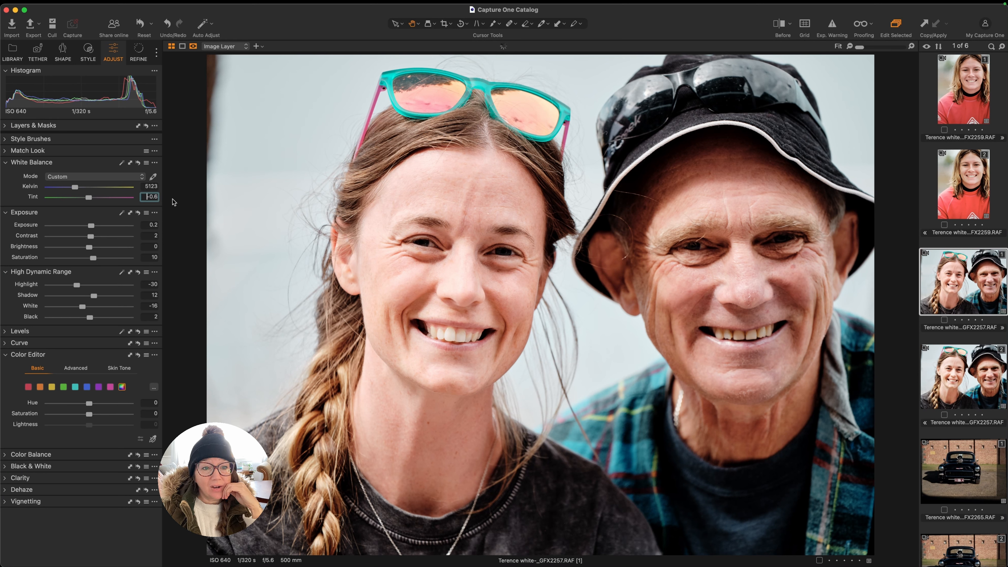
Step: Set the white balance to 5123 Kelvin and the exposure to -0.2 on the couple photo's Portra 400 variant
click(964, 376)
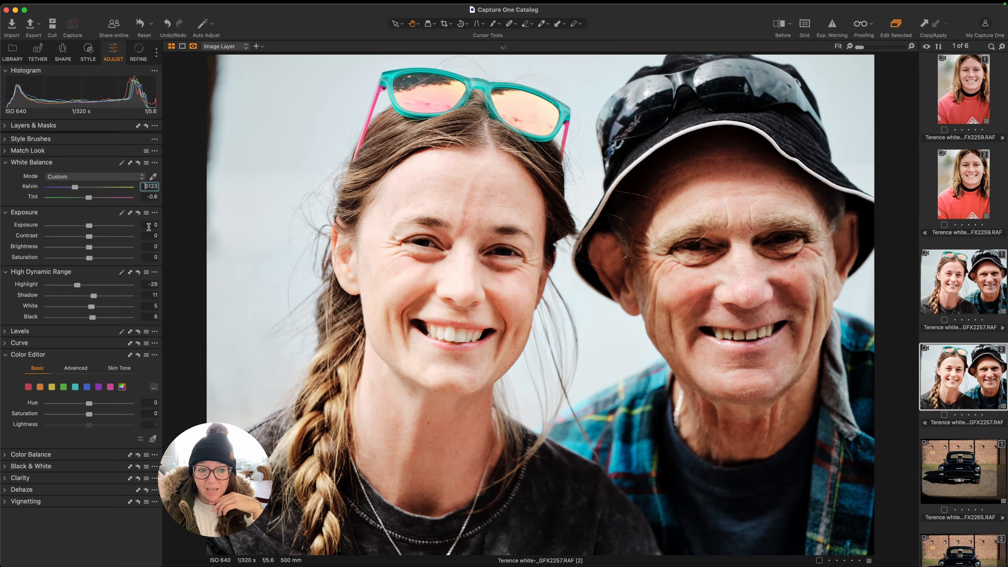
click(147, 225)
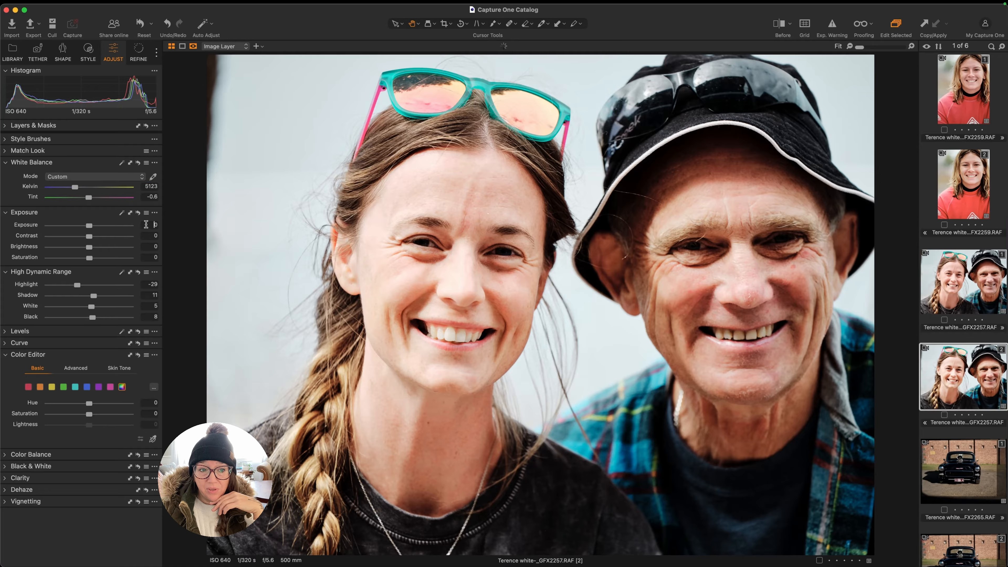
key(Down)
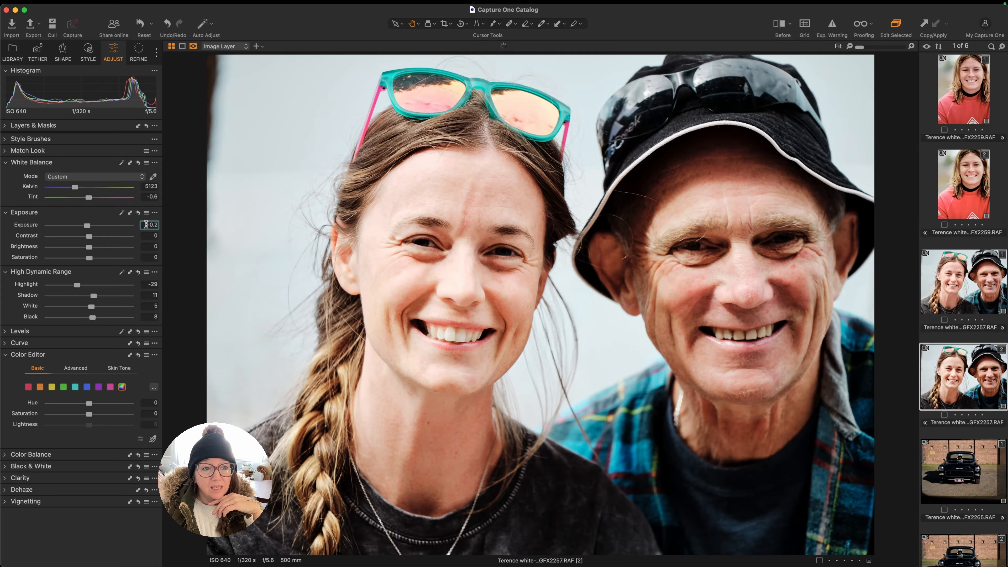
key(Down)
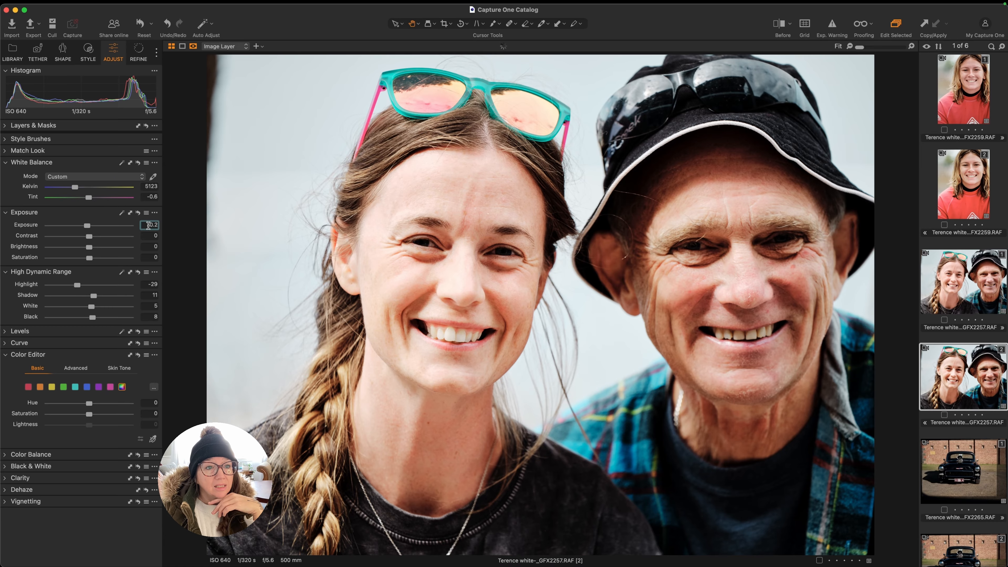
Step: Add the Portra Original toolkit style 4b. Soften Strobe to the couple photo's Portra 400 variant
click(89, 49)
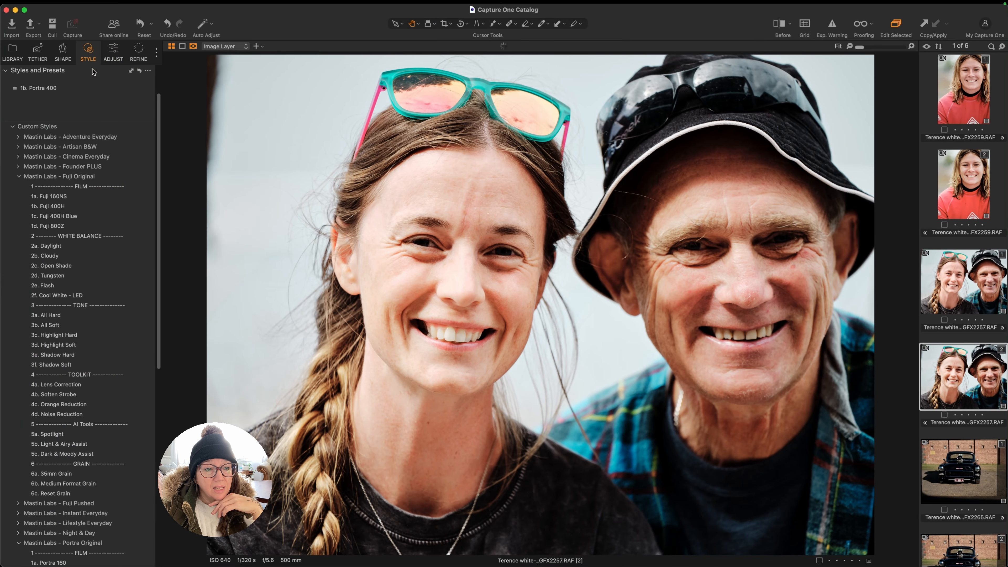
scroll(117, 286, down, 10)
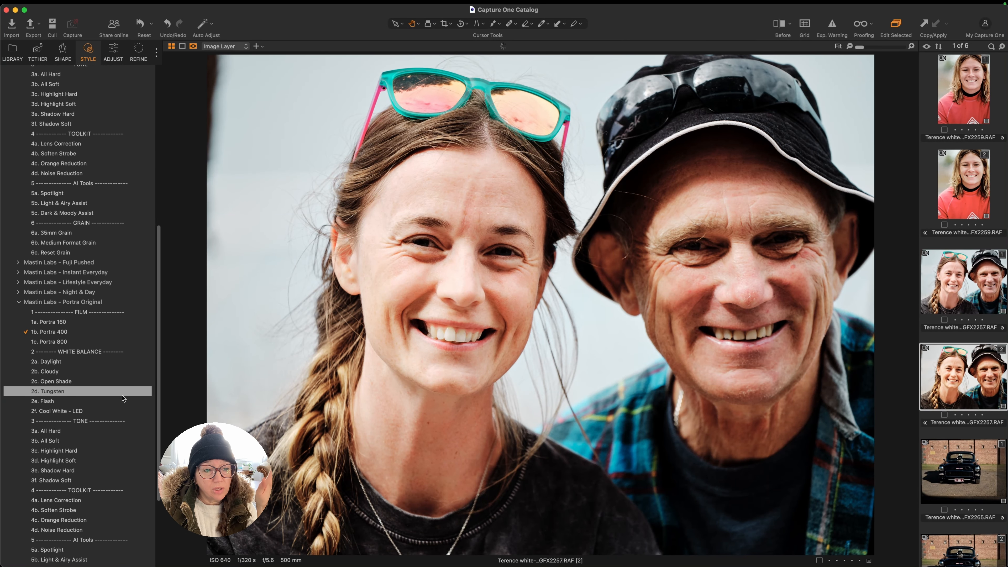
scroll(122, 395, down, 1)
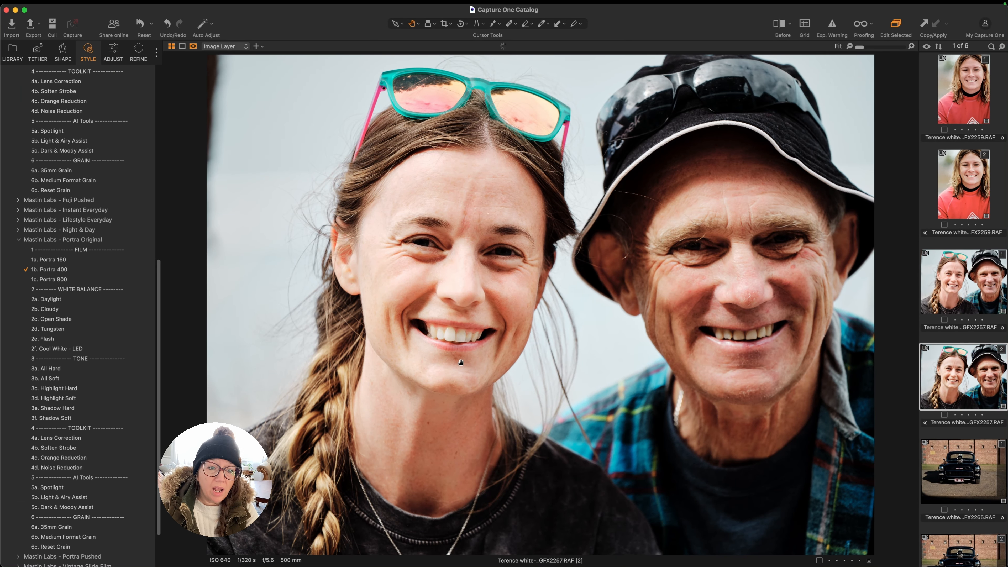
scroll(87, 353, down, 4)
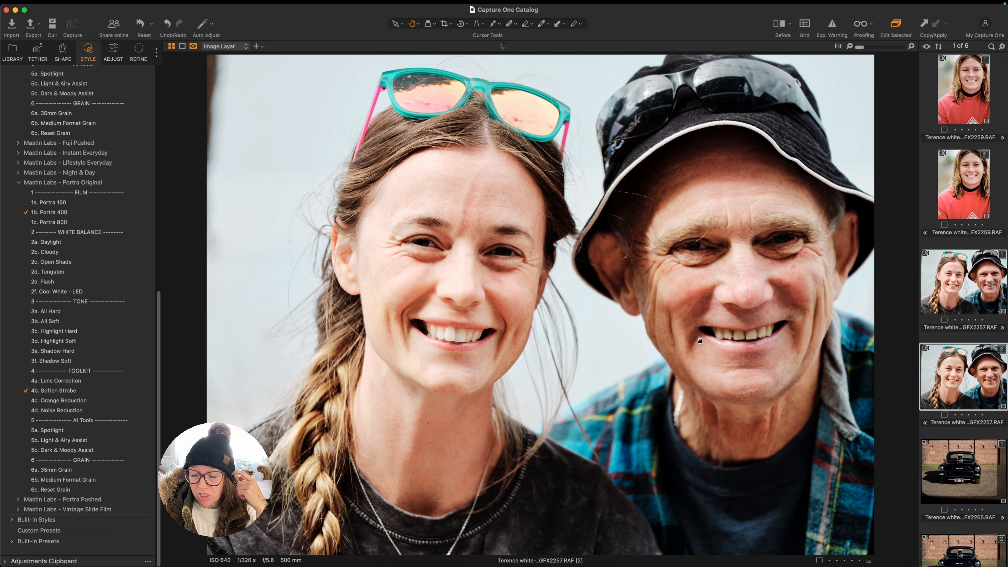
Step: Apply the Fuji Original style 1b. Fuji 400H to the first variant of the black car photo
scroll(972, 424, down, 2)
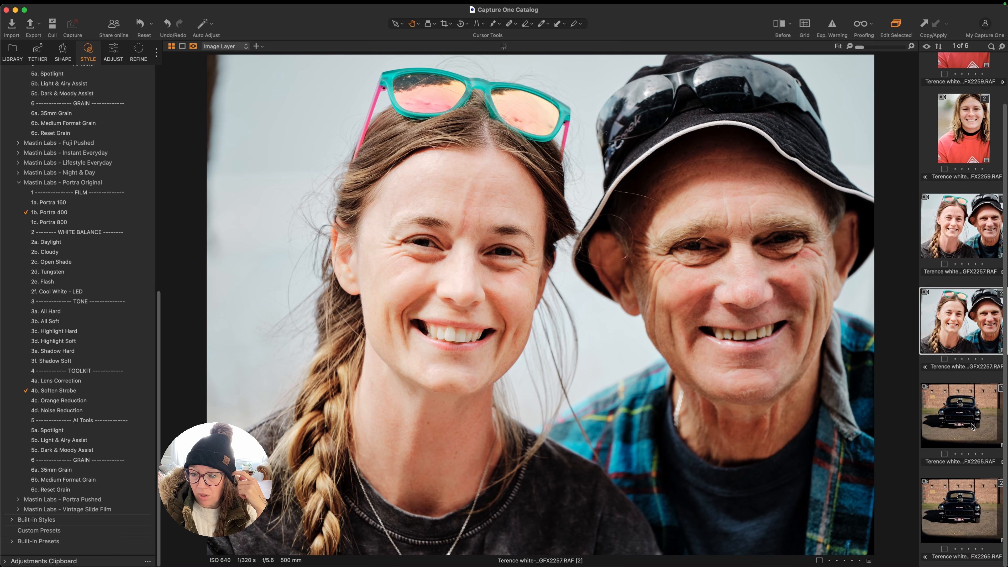
click(962, 411)
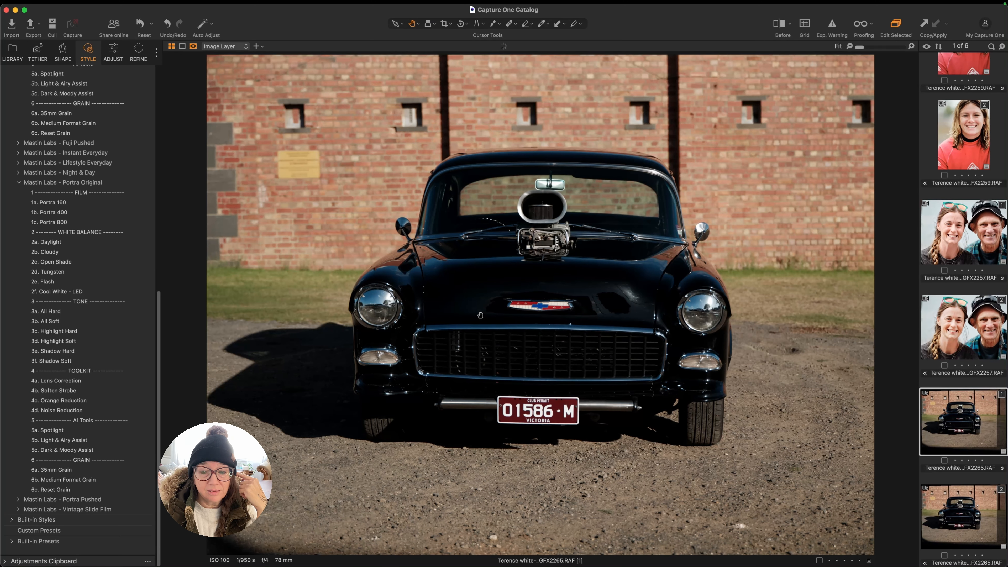
scroll(112, 212, up, 10)
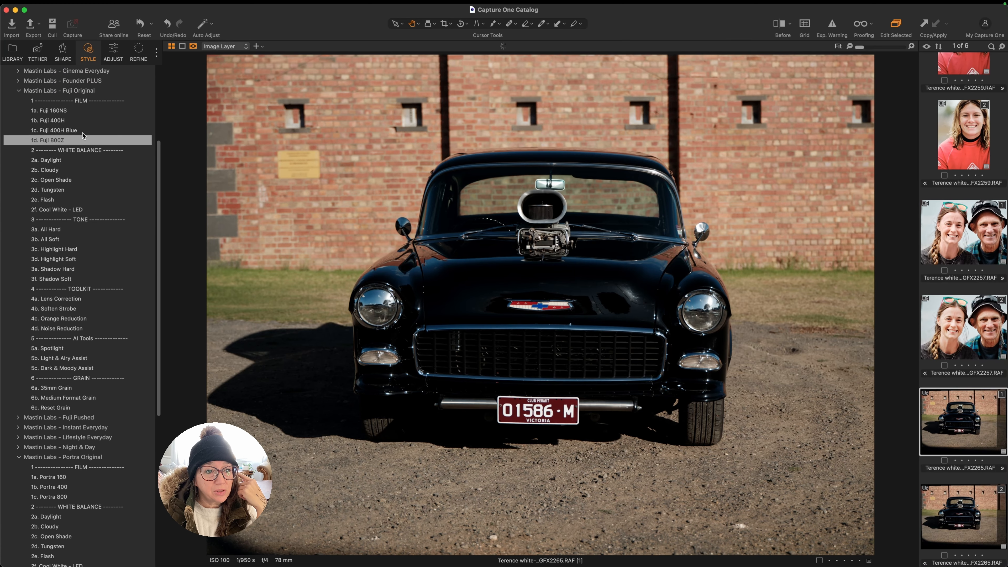
click(69, 120)
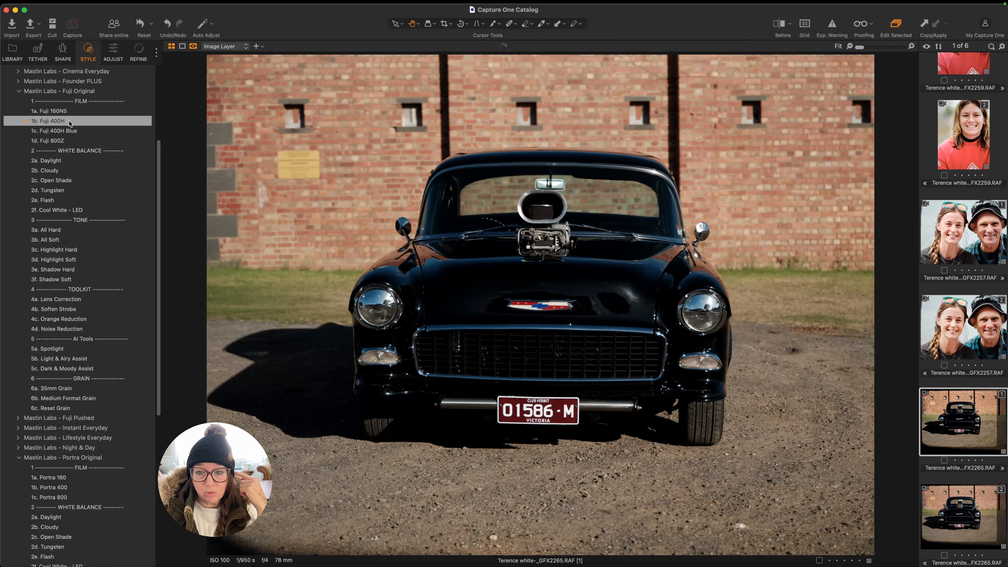
Step: Apply the Portra Original style 1b. Portra 400 to the second variant of the black car photo
click(958, 513)
drag(277, 321, 273, 378)
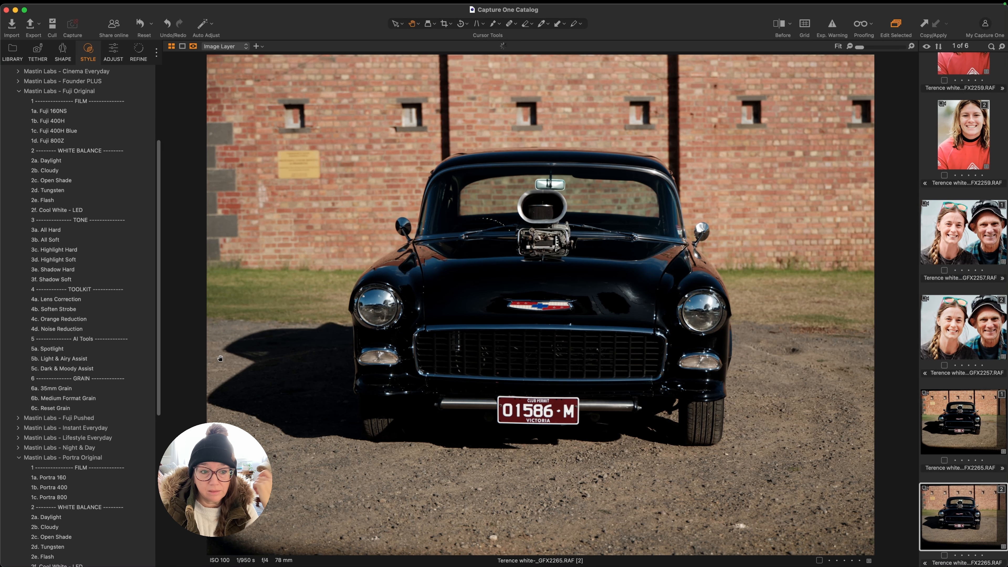
scroll(113, 360, down, 5)
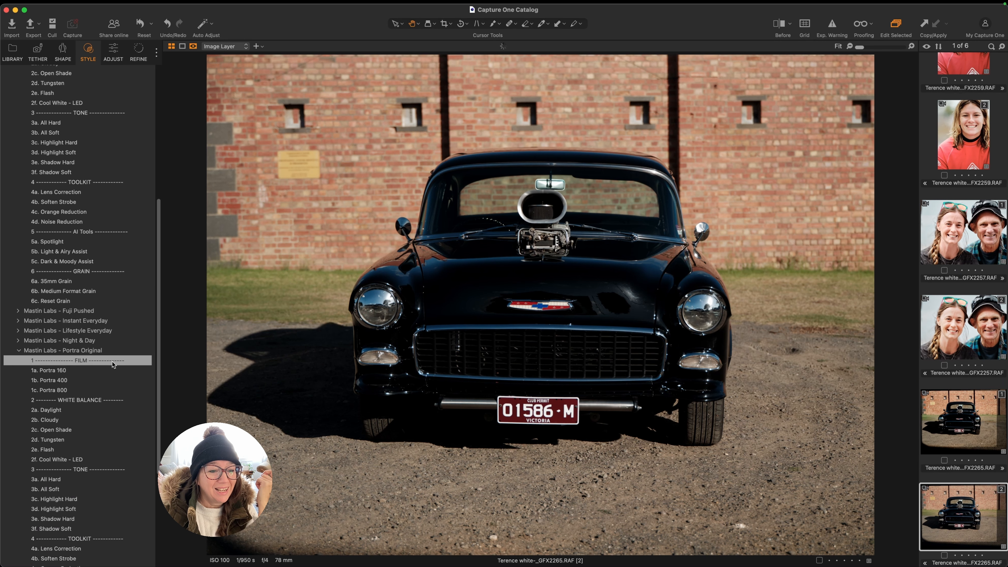
click(62, 377)
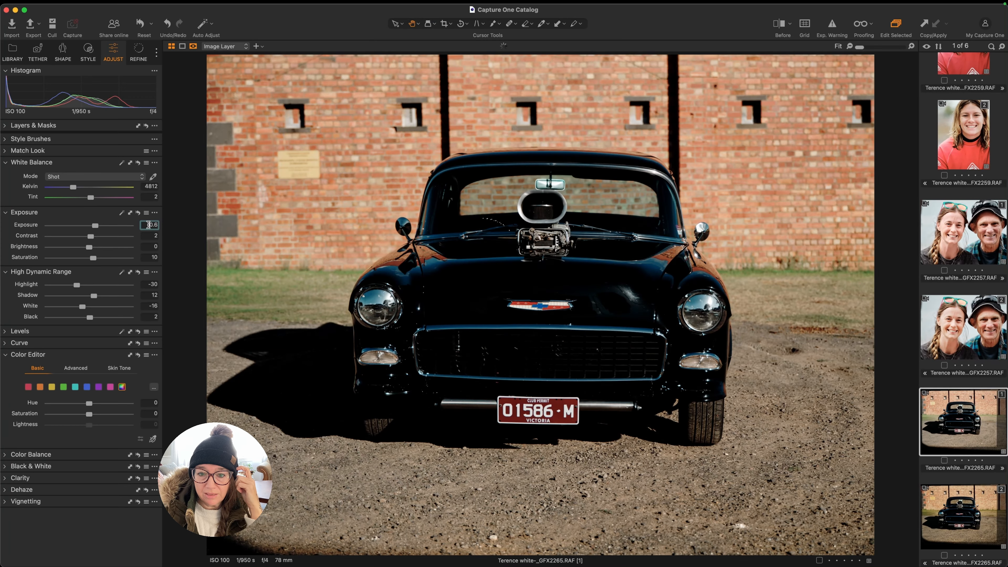
Step: Raise the exposure of the black car photo's Fuji 400H variant to 1
key(Up)
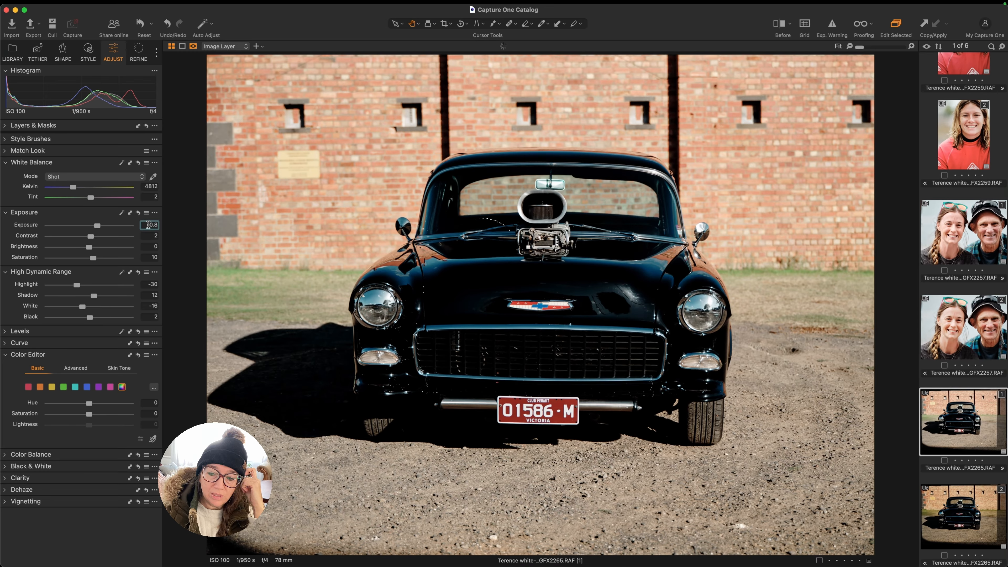
key(Up)
key(Up)
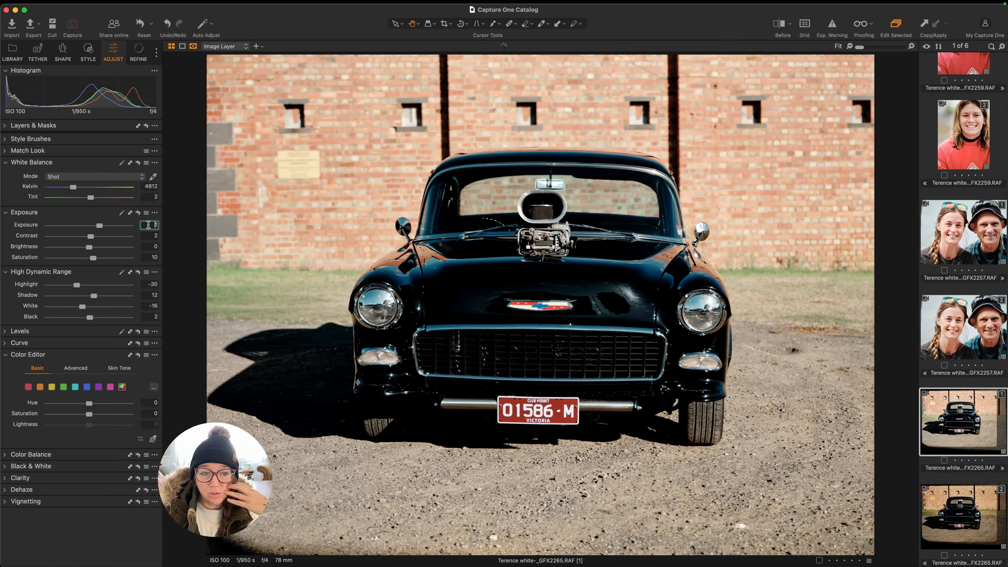
Step: Warm the white balance of the black car photo's Fuji 400H variant to 6025 K
click(145, 185)
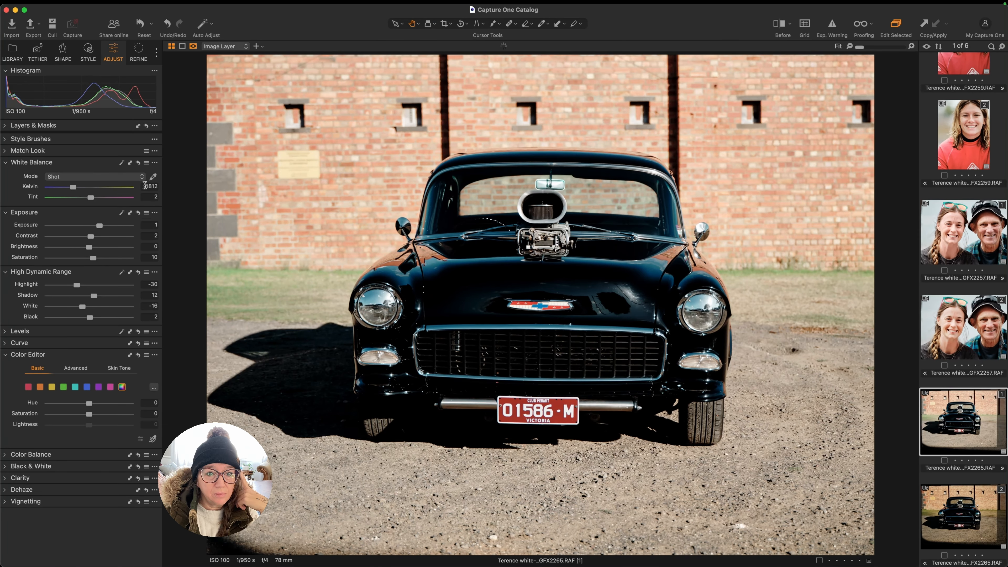
text(5000)
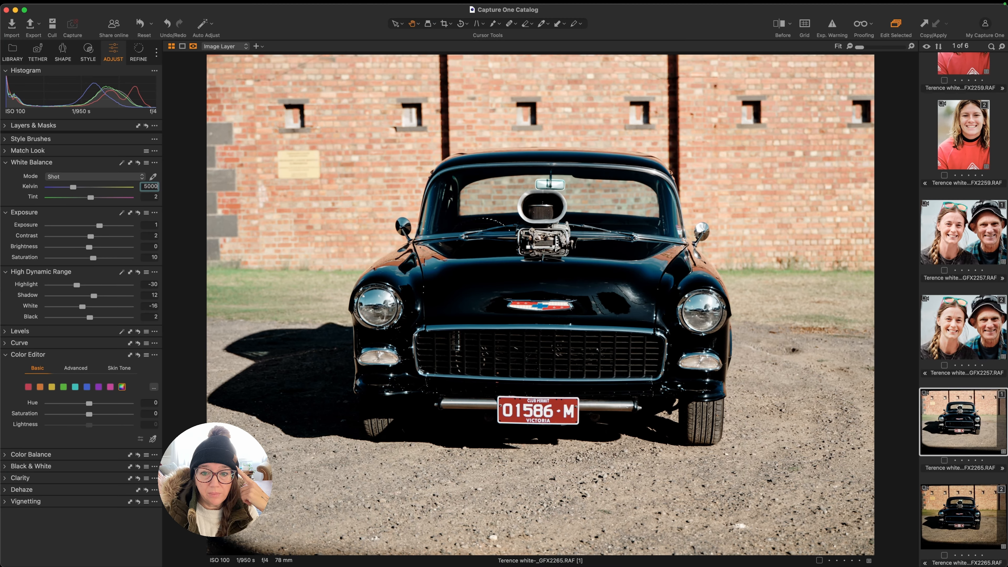
key(Return)
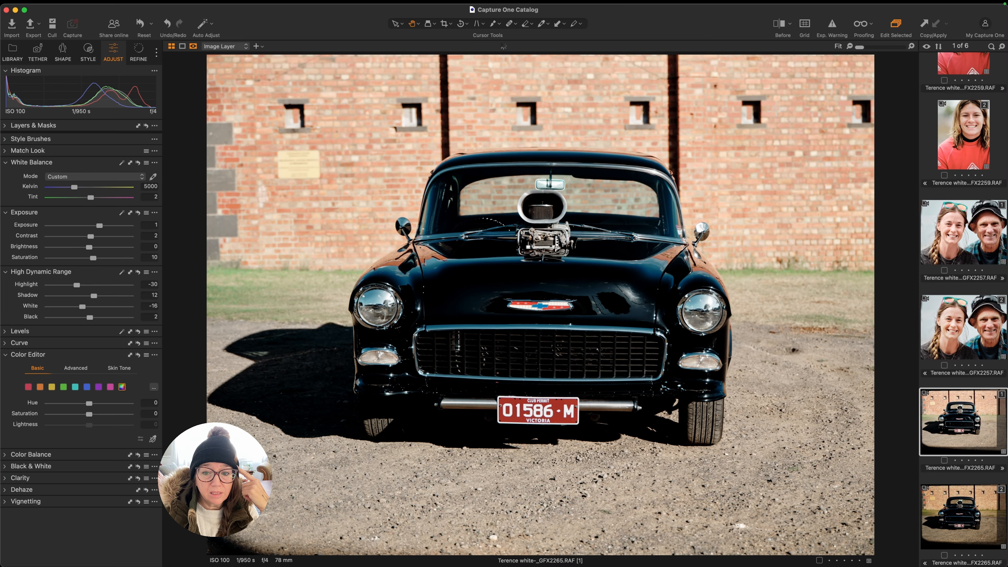
click(142, 187)
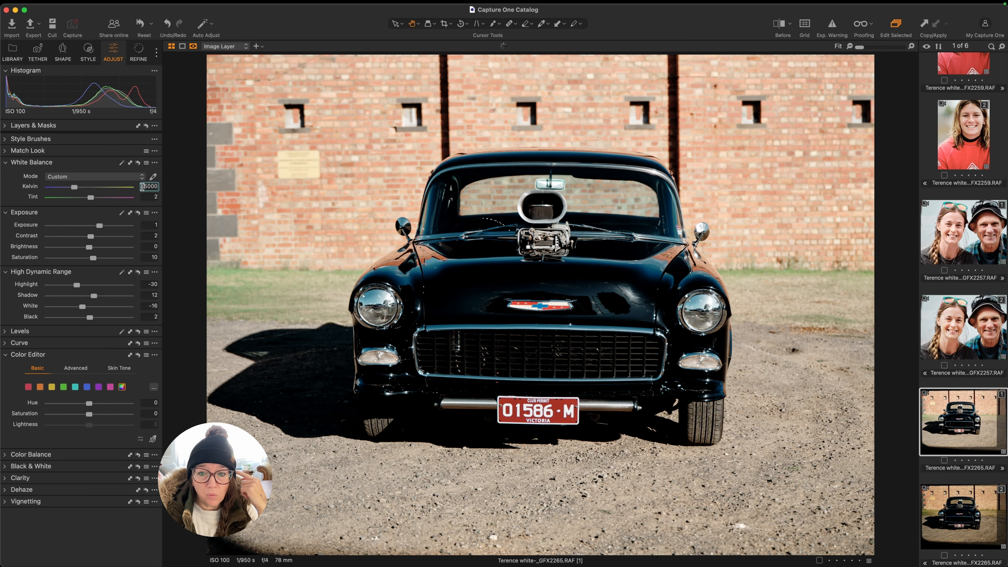
key(Up)
key(Up)
key(Up)
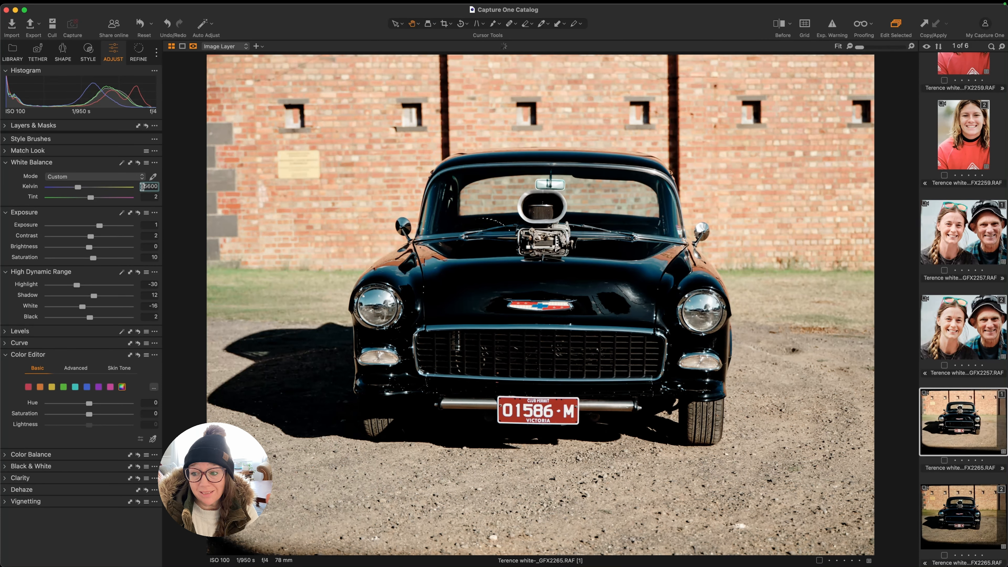
key(Up)
key(Up)
key(Up)
key(Up)
key(Up)
key(Up)
key(Up)
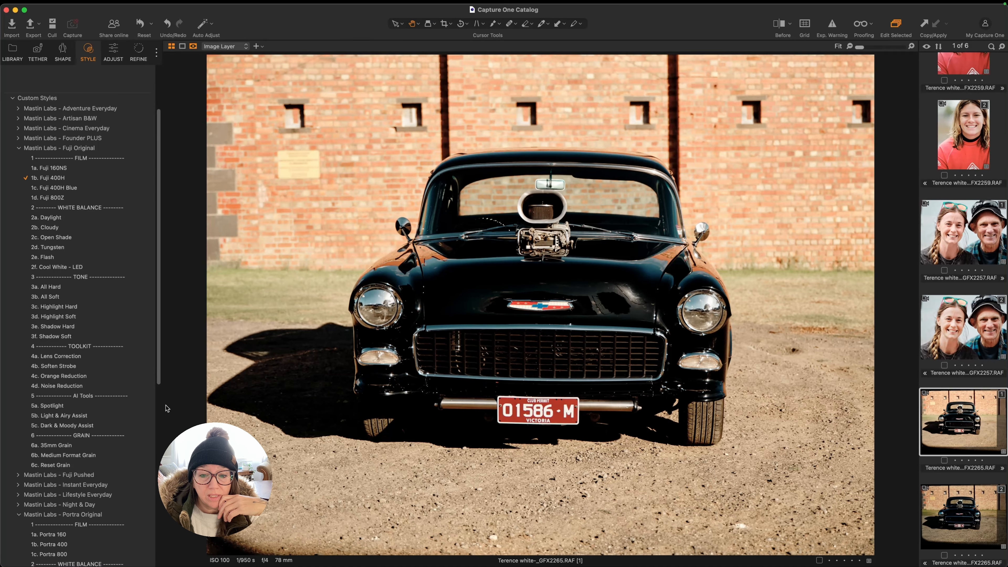
Step: Add the Fuji Original AI tool style 5a. Spotlight to the black car photo's Fuji 400H variant
click(130, 405)
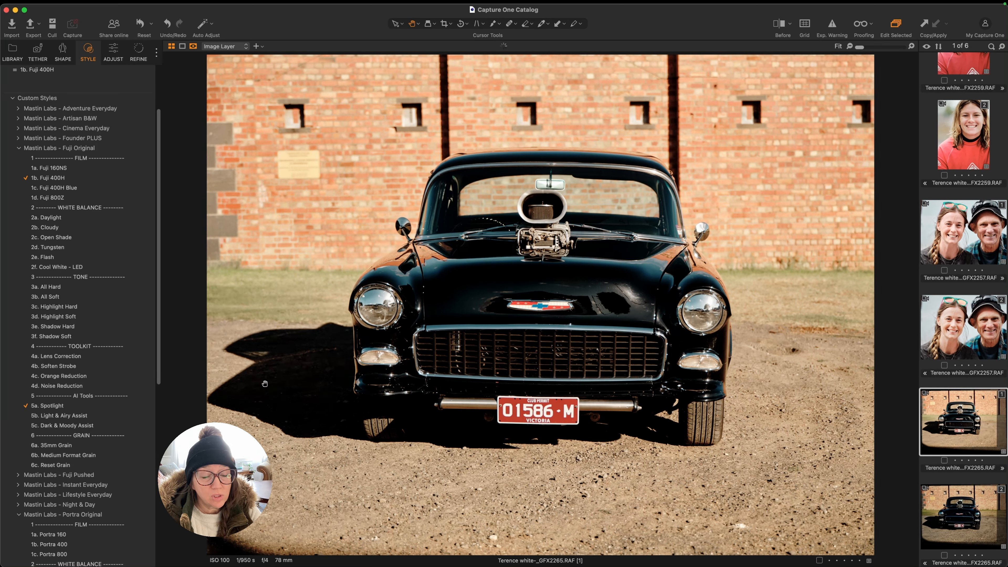
Step: Set the black car photo's Portra 400 variant to a 6025 K white balance and an exposure of 1
click(119, 53)
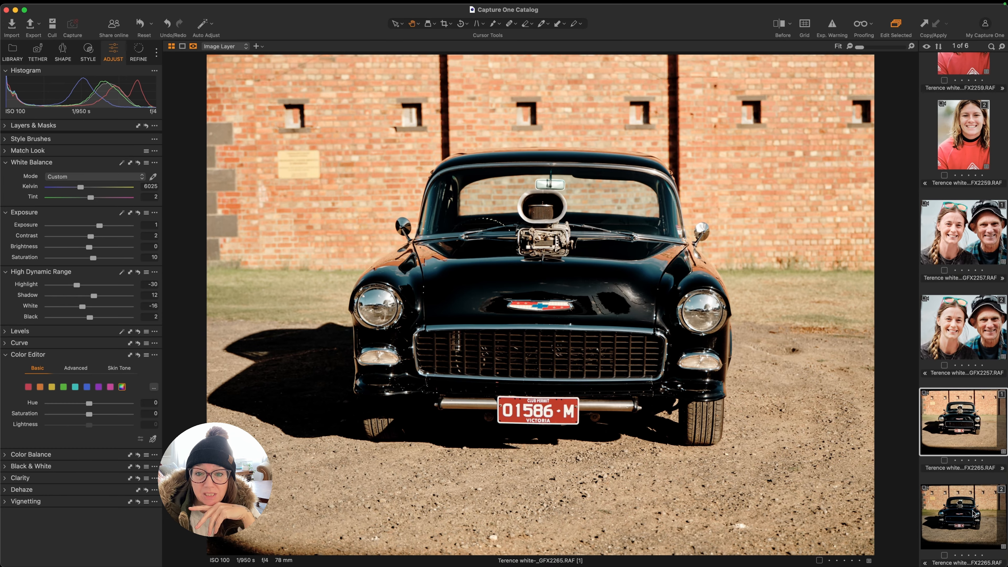
click(973, 511)
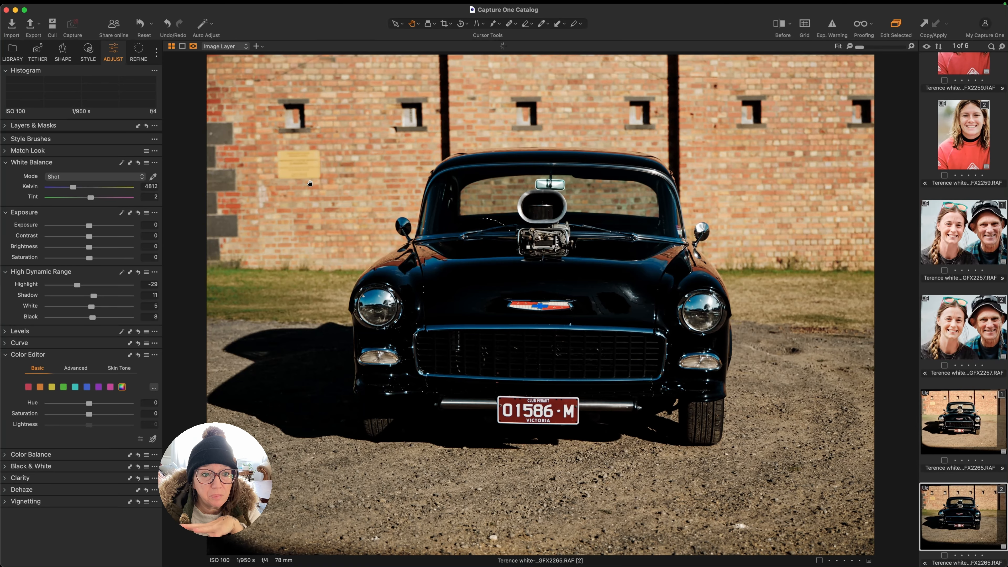
click(144, 186)
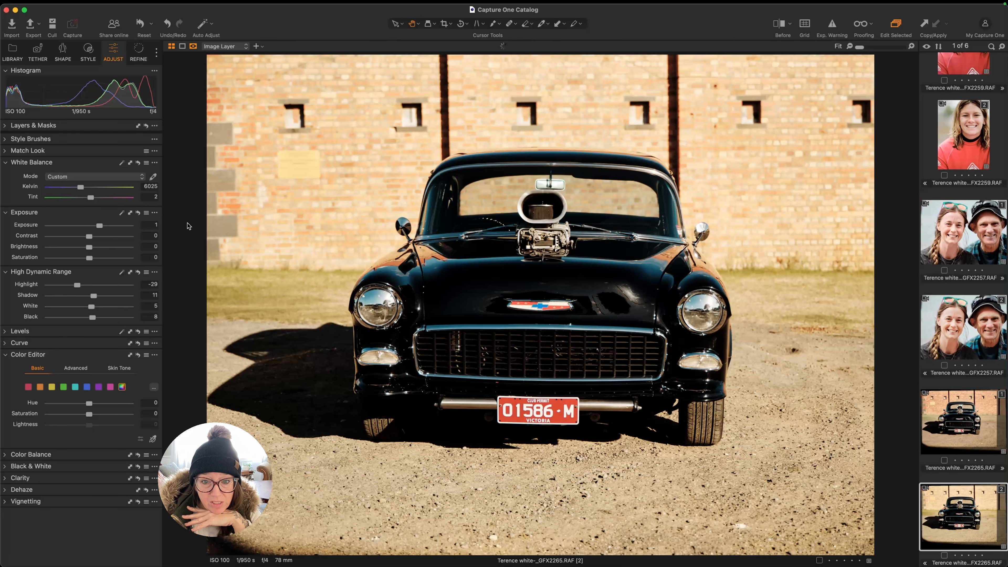
Step: Add the Portra Original AI tool style 5a. Spotlight to the black car photo's Portra 400 variant
click(89, 53)
scroll(107, 397, down, 10)
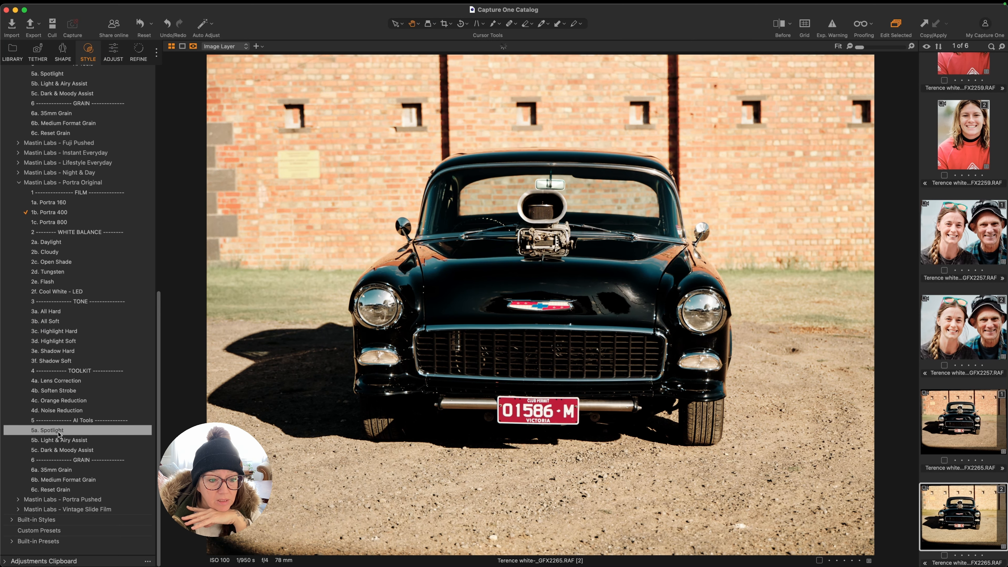
click(59, 432)
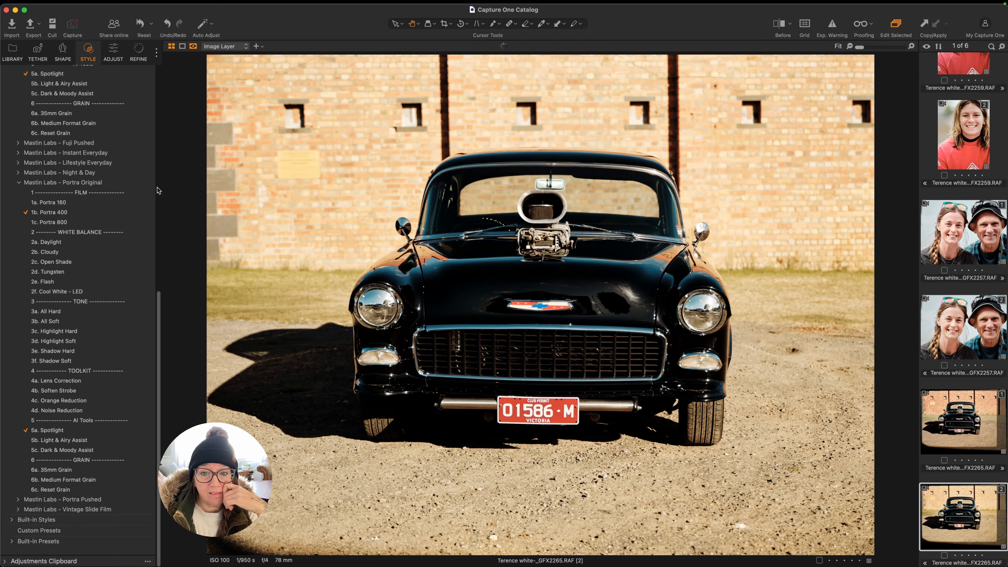
scroll(116, 117, up, 5)
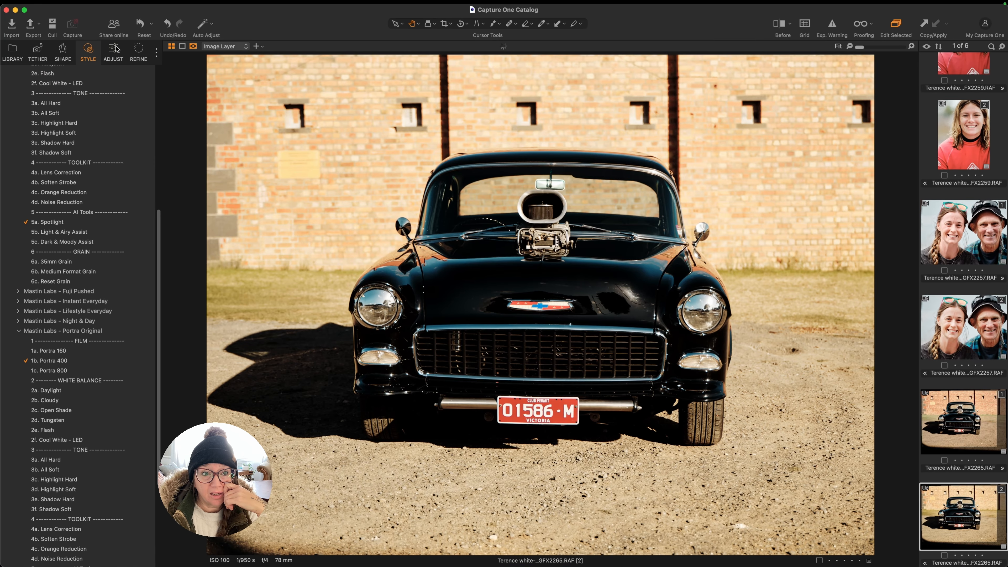
Step: Cool the white balance of the black car photo's Portra 400 variant to 5600 K and raise its tint to 5.5
click(114, 50)
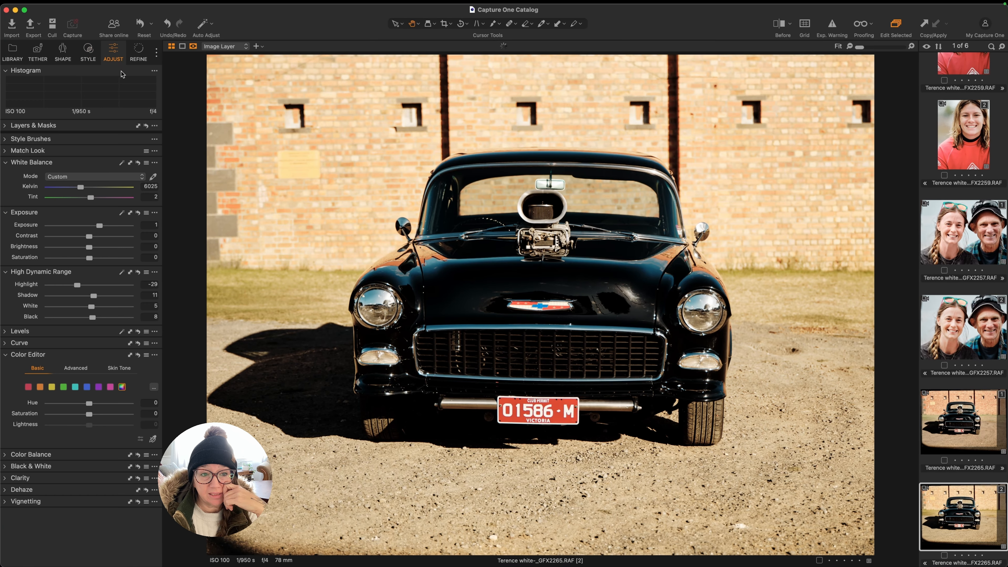
click(143, 186)
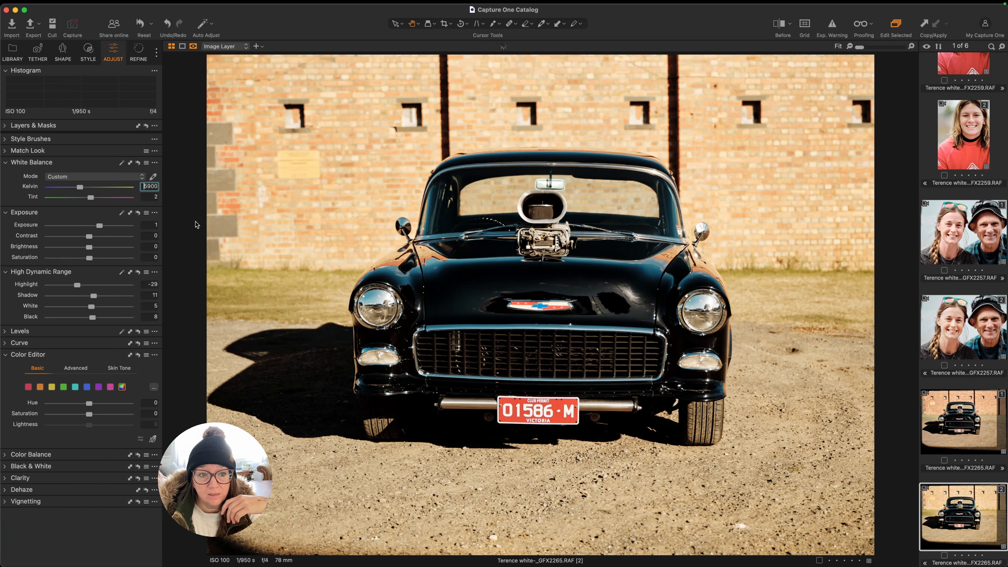
key(Down)
key(Down)
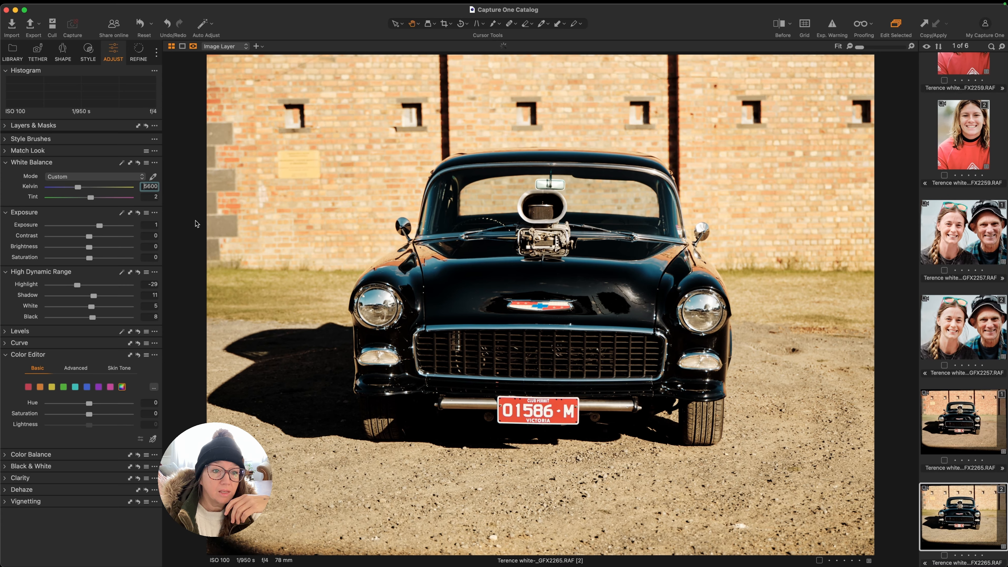
click(147, 198)
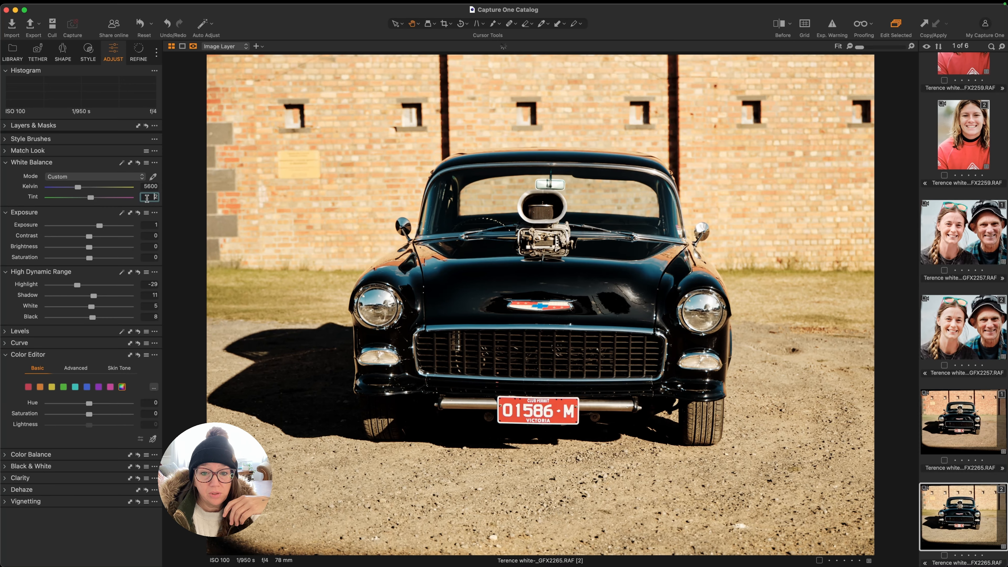
key(Up)
key(Up)
key(Up)
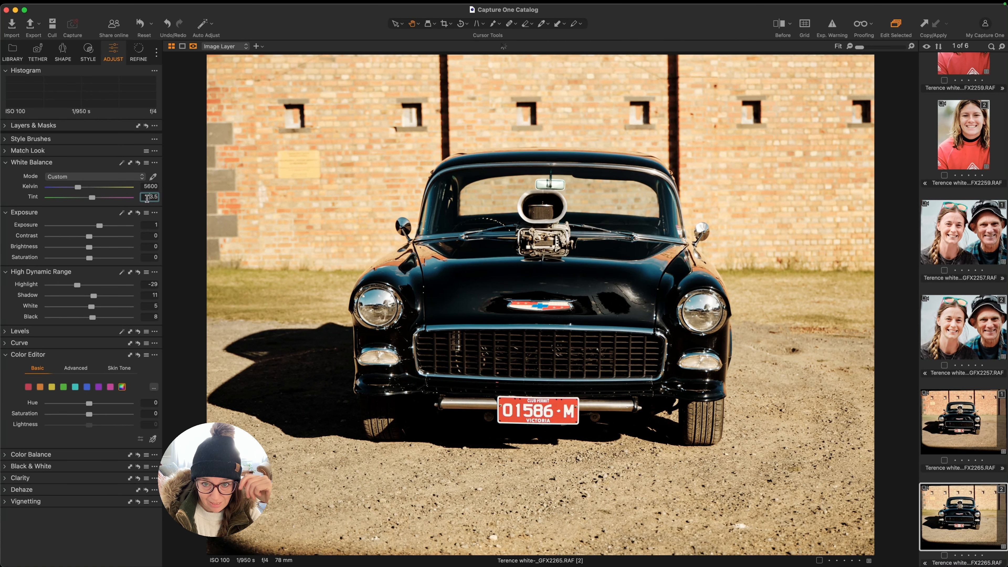
key(Up)
key(Up)
key(Up)
key(Up)
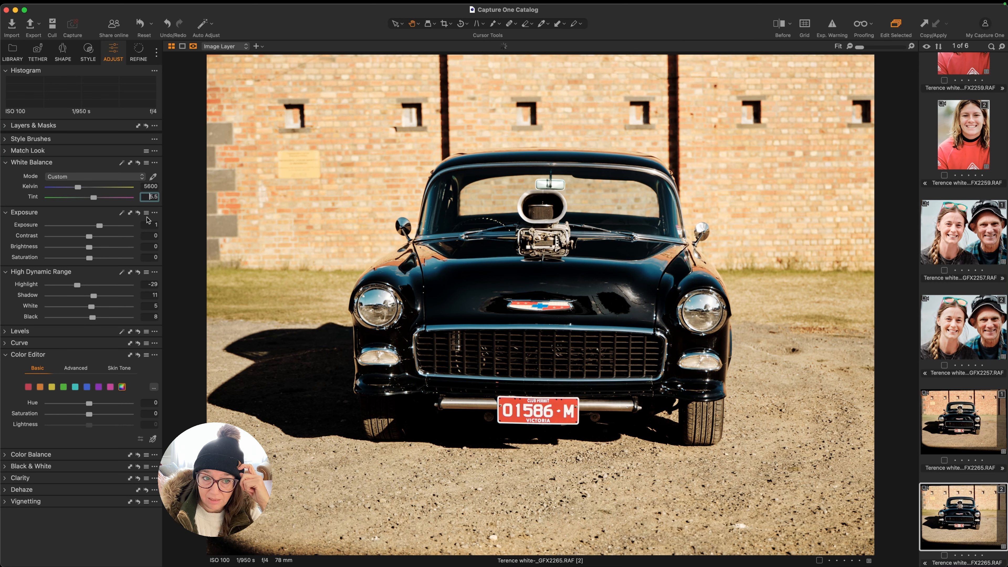
Step: Lower the exposure of the black car photo's Portra 400 variant to 0.9
click(147, 225)
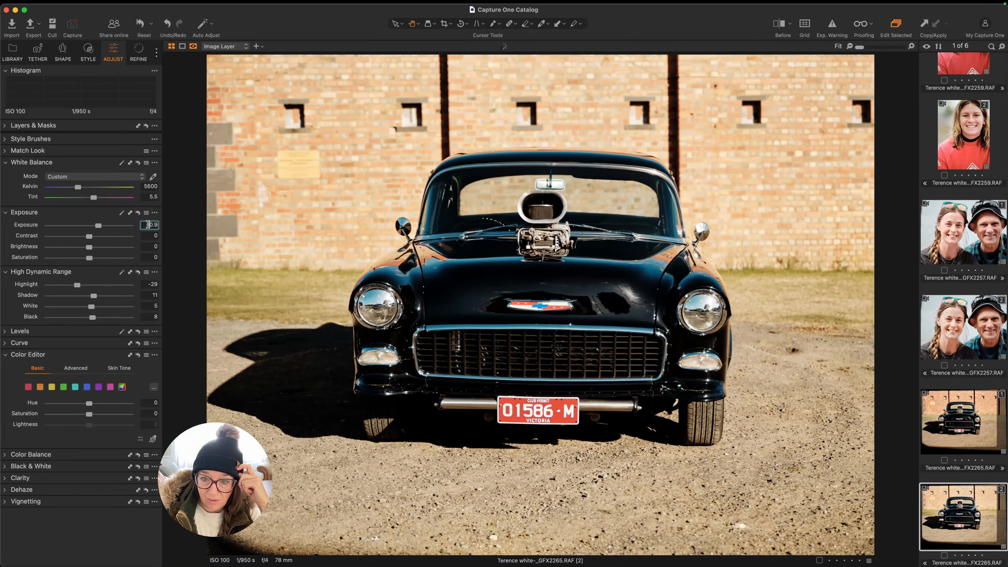